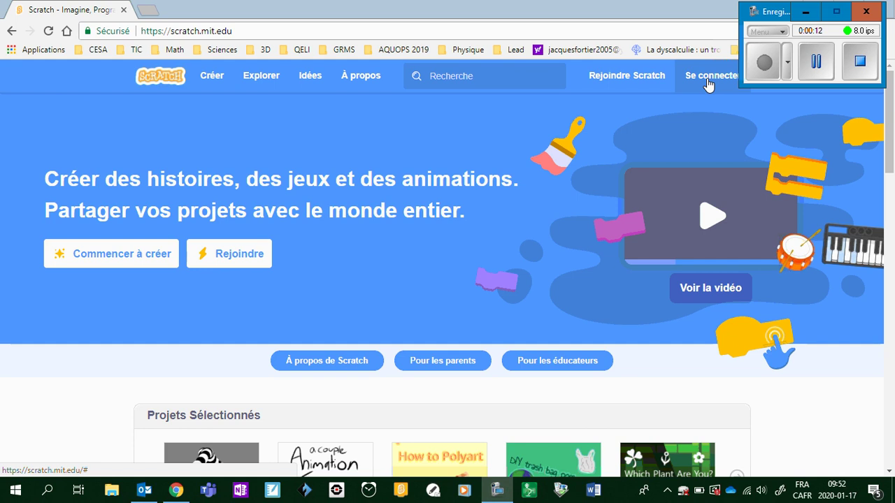
Step: Sign in to Scratch, replacing the autofilled username and password with the account's credentials
{"action": "left_click", "coordinate": [708, 84]}
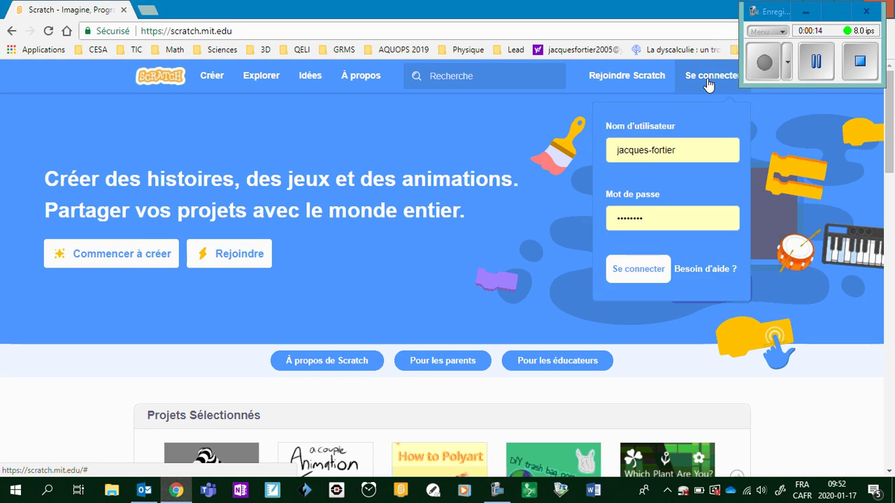
{"action": "left_click", "coordinate": [681, 149]}
{"action": "key", "text": "ctrl+a"}
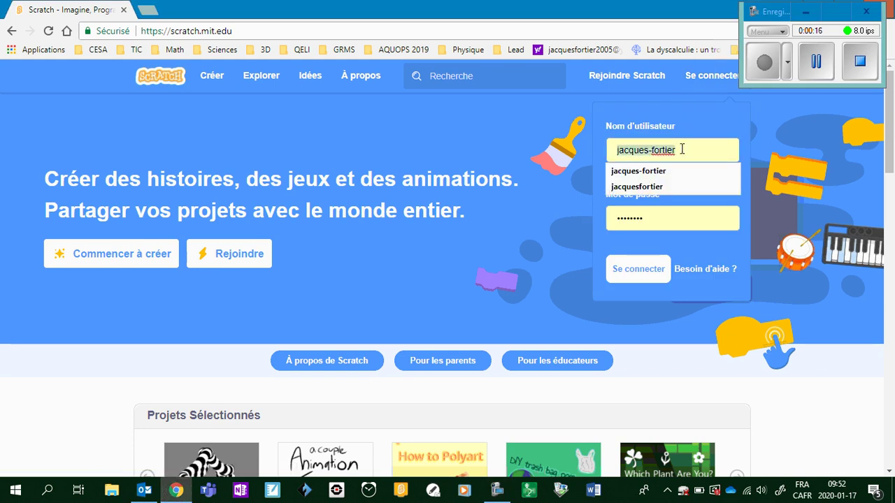
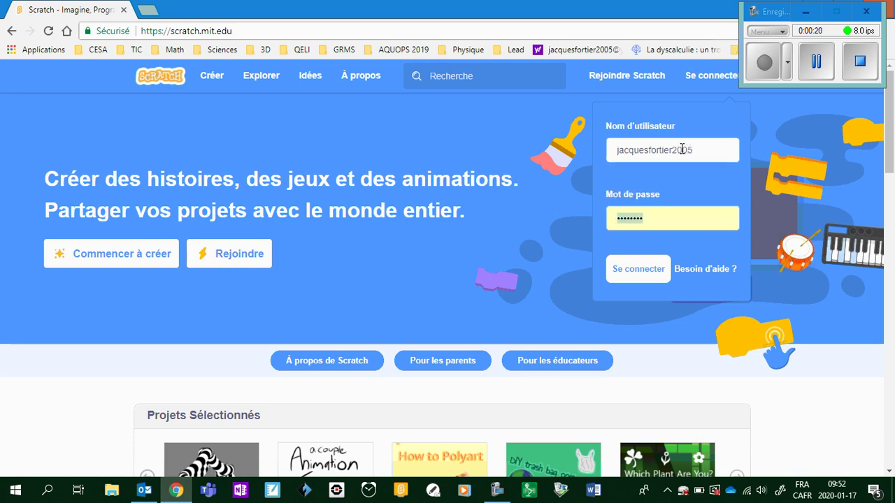
{"action": "key", "text": "Tab"}
{"action": "key", "text": "BackSpace"}
{"action": "type", "text": "••••••"}
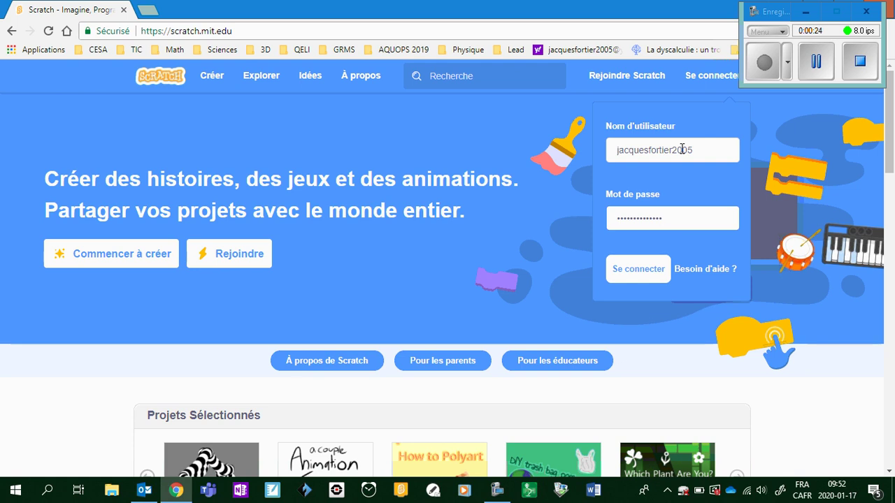
{"action": "left_click", "coordinate": [638, 272]}
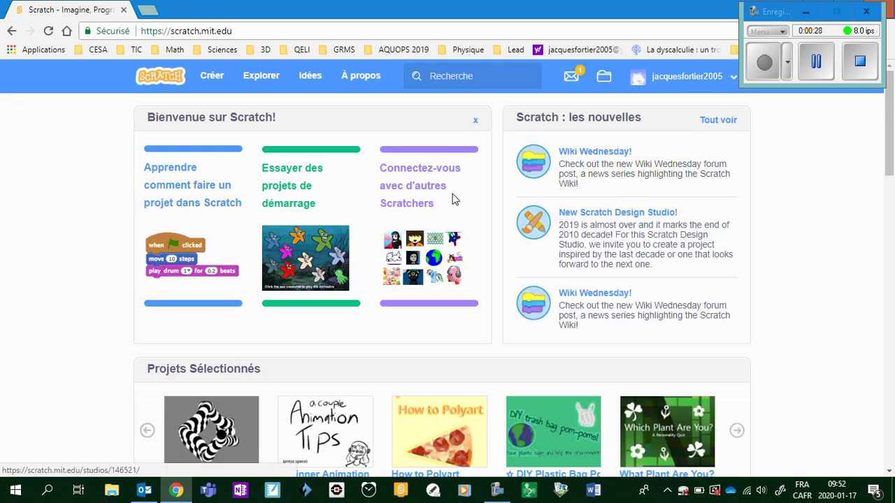
{"action": "left_click", "coordinate": [805, 12]}
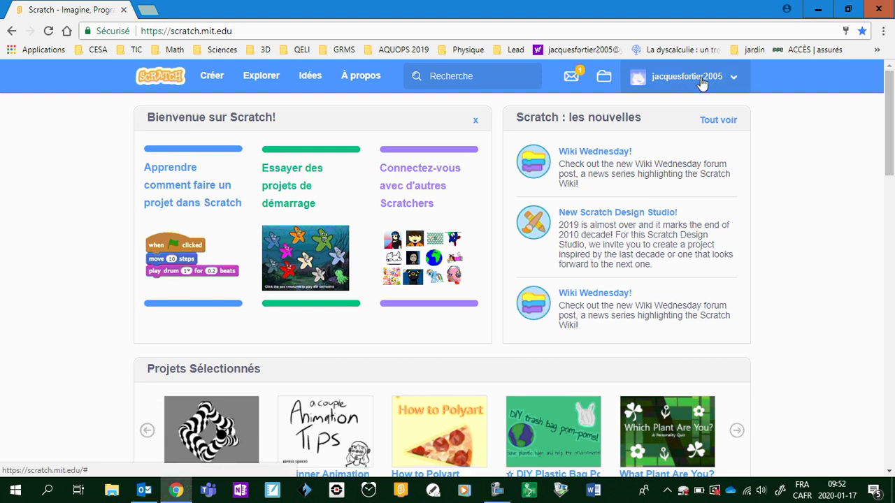
{"action": "left_click", "coordinate": [727, 84]}
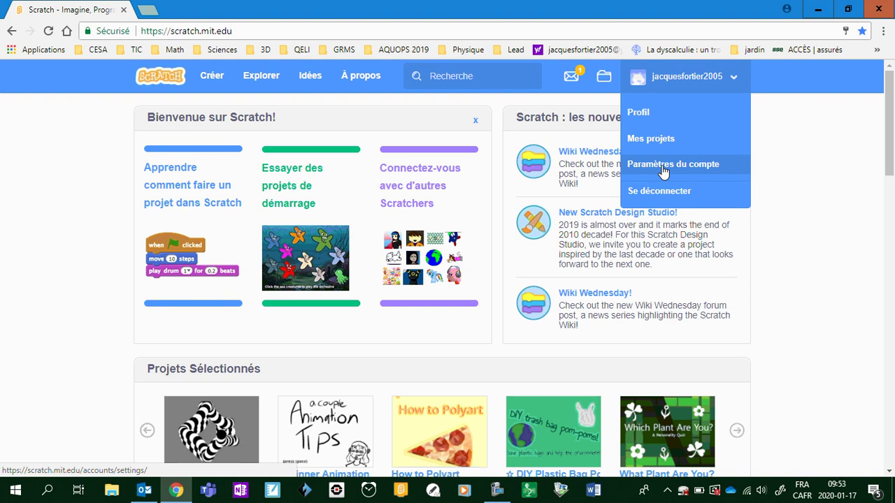
{"action": "left_click", "coordinate": [804, 158]}
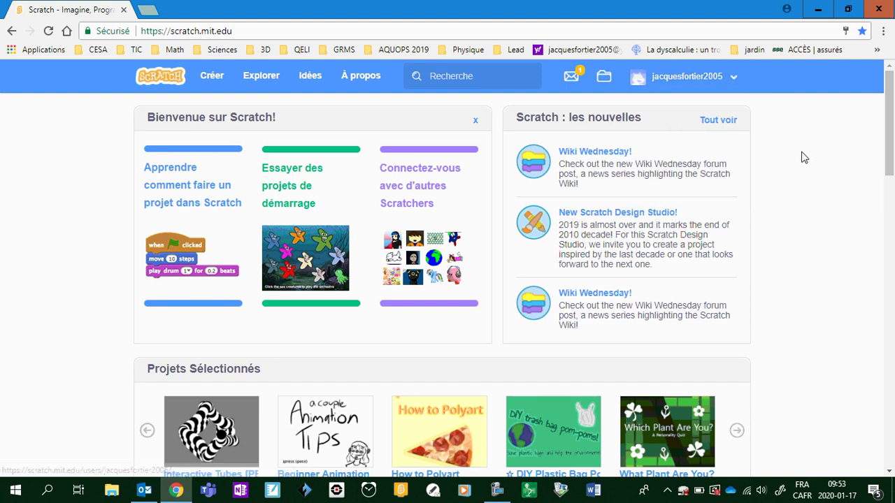
Step: Create a new blank project from the Créer button in the top bar
{"action": "left_click", "coordinate": [213, 84]}
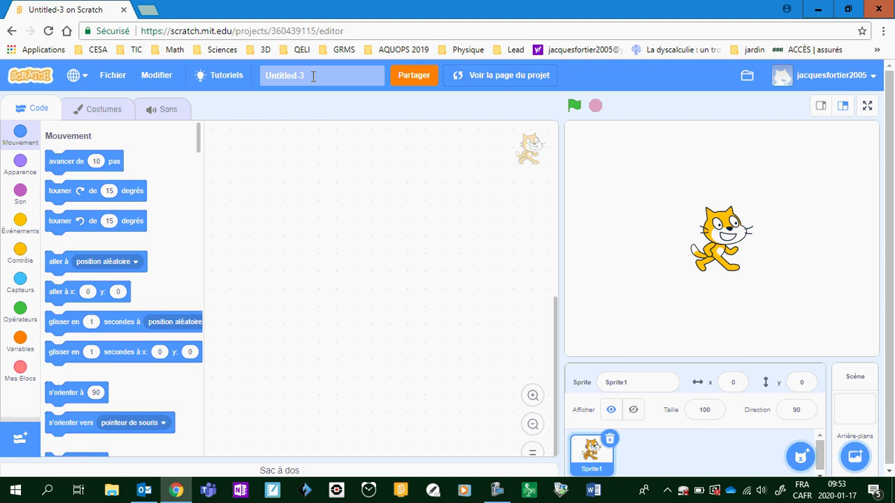
Step: Change the project title from Untitled-3 to 'test'
{"action": "double_click", "coordinate": [286, 75]}
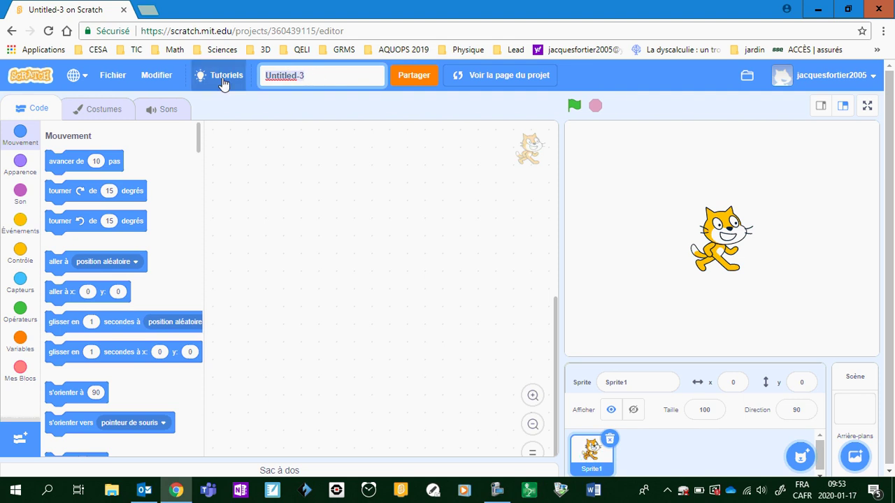
{"action": "type", "text": "test"}
{"action": "left_click", "coordinate": [365, 167]}
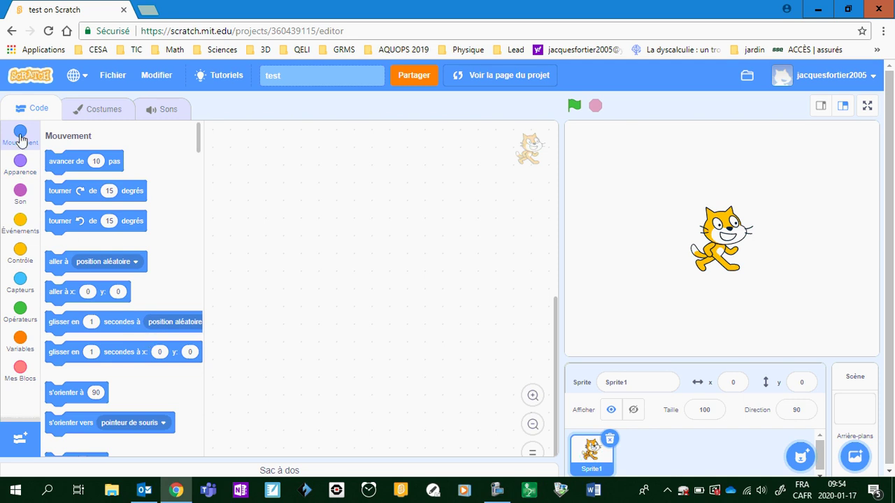
{"action": "scroll", "coordinate": [28, 188], "scroll_direction": "down", "scroll_amount": 1}
{"action": "scroll", "coordinate": [62, 144], "scroll_direction": "down", "scroll_amount": 2}
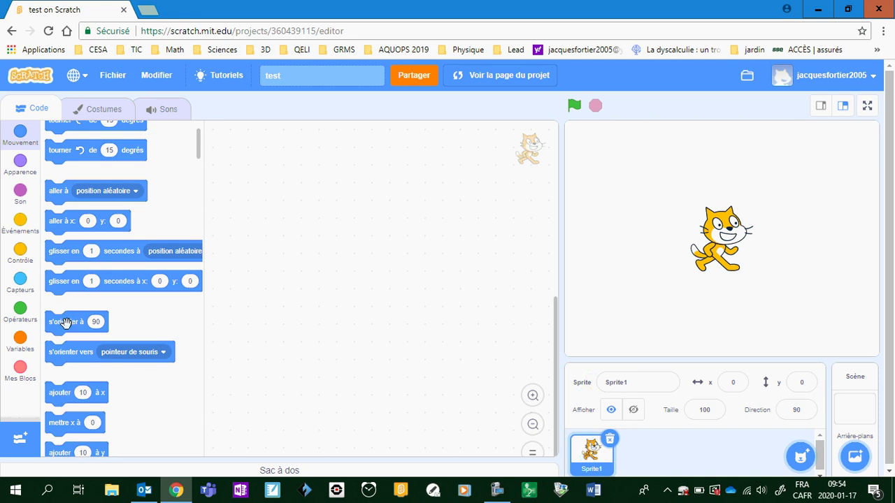
{"action": "scroll", "coordinate": [74, 370], "scroll_direction": "down", "scroll_amount": 2}
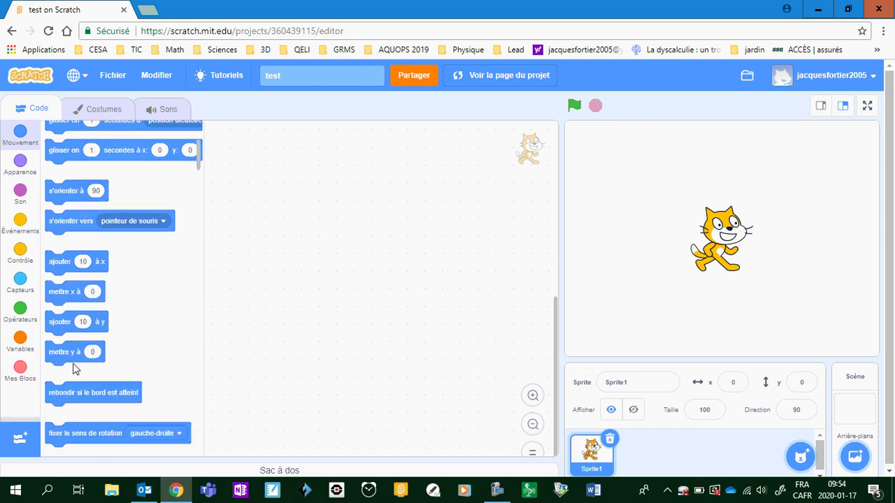
{"action": "scroll", "coordinate": [74, 370], "scroll_direction": "down", "scroll_amount": 2}
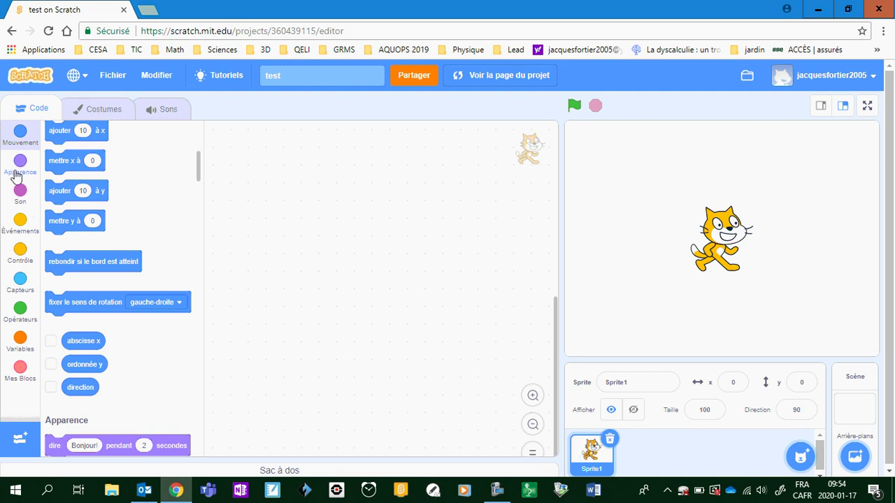
{"action": "left_click", "coordinate": [19, 166]}
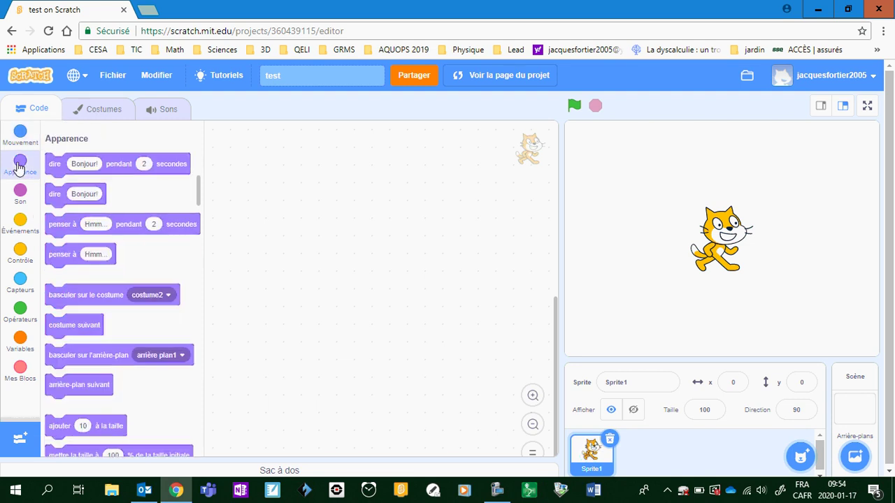
{"action": "scroll", "coordinate": [115, 269], "scroll_direction": "up", "scroll_amount": 4}
{"action": "scroll", "coordinate": [115, 269], "scroll_direction": "down", "scroll_amount": 10}
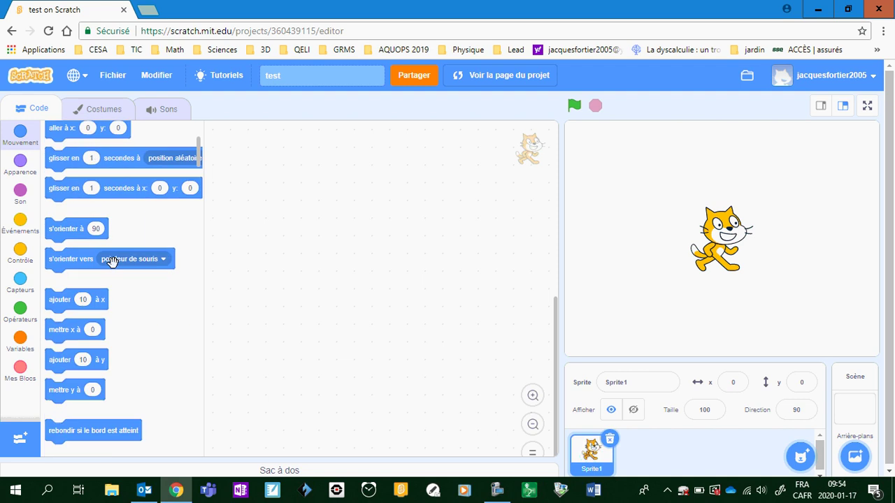
{"action": "scroll", "coordinate": [113, 261], "scroll_direction": "down", "scroll_amount": 15}
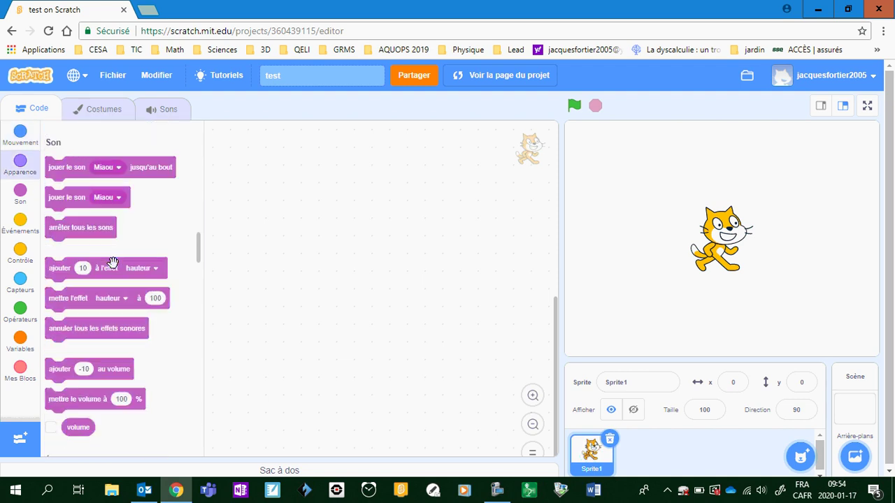
{"action": "scroll", "coordinate": [113, 263], "scroll_direction": "down", "scroll_amount": 5}
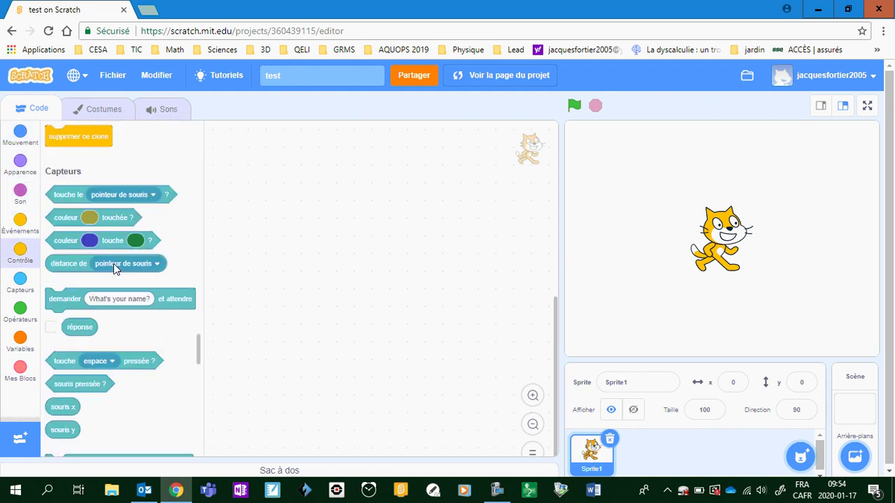
{"action": "scroll", "coordinate": [114, 264], "scroll_direction": "up", "scroll_amount": 15}
{"action": "scroll", "coordinate": [114, 264], "scroll_direction": "up", "scroll_amount": 12}
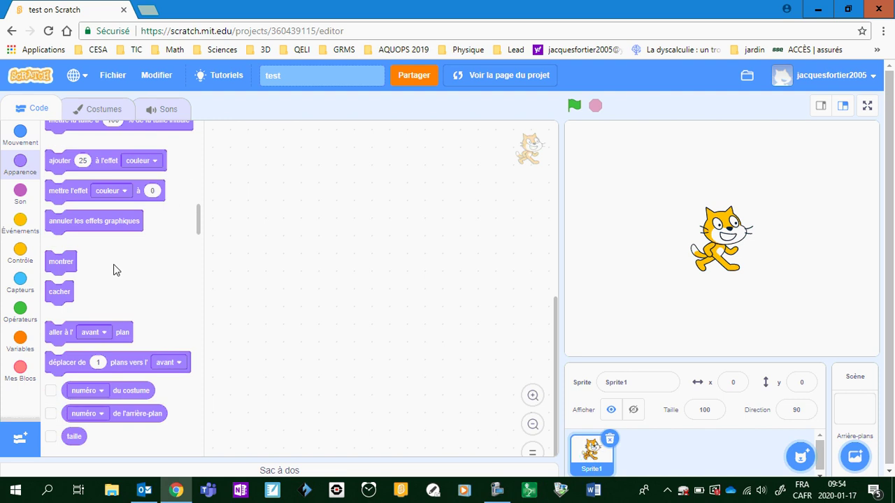
{"action": "scroll", "coordinate": [114, 268], "scroll_direction": "up", "scroll_amount": 5}
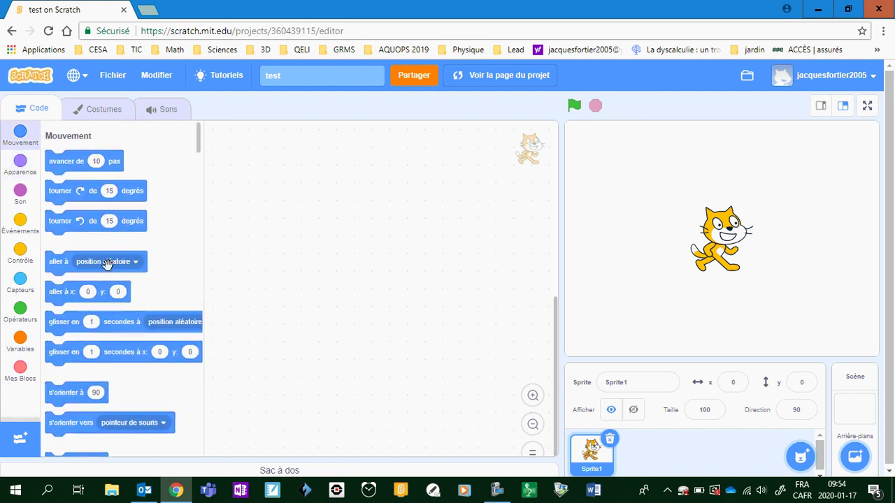
{"action": "left_click", "coordinate": [19, 341]}
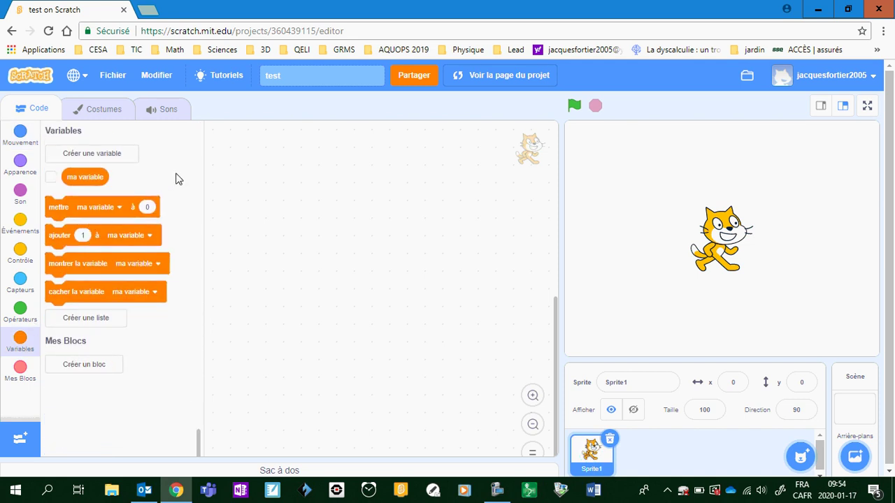
{"action": "left_click", "coordinate": [14, 288]}
{"action": "scroll", "coordinate": [157, 400], "scroll_direction": "down", "scroll_amount": 3}
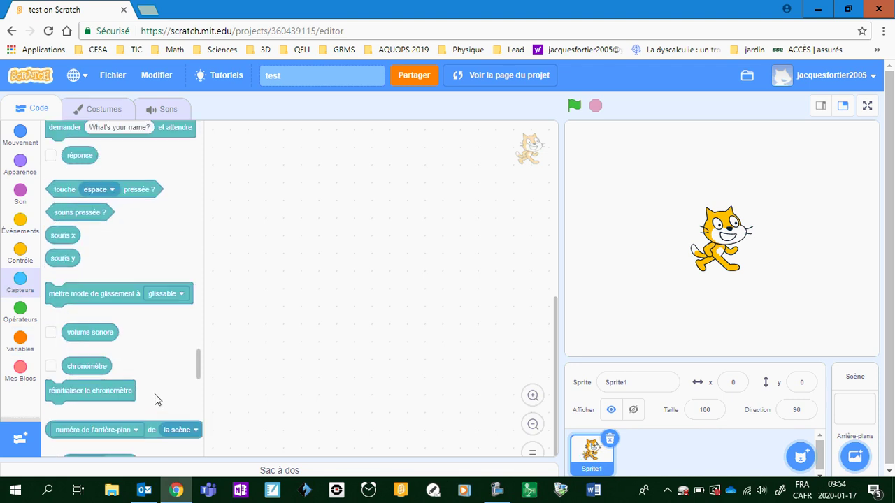
{"action": "scroll", "coordinate": [138, 343], "scroll_direction": "down", "scroll_amount": 3}
{"action": "scroll", "coordinate": [140, 346], "scroll_direction": "up", "scroll_amount": 8}
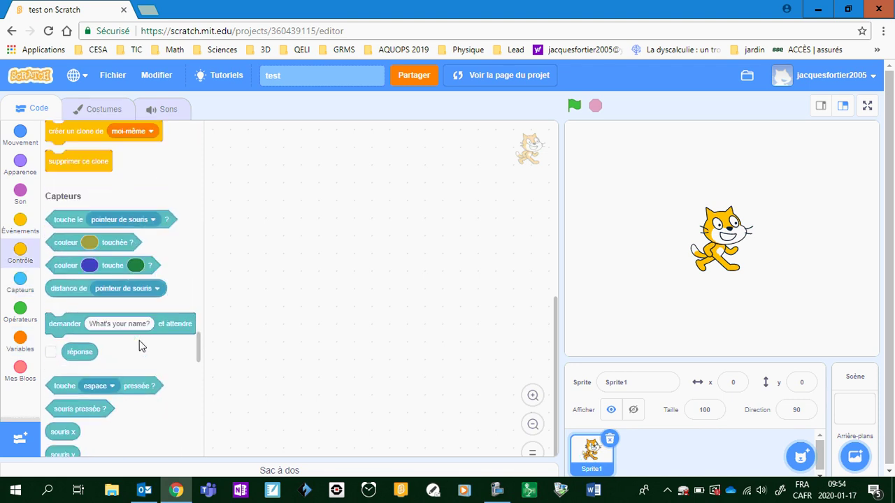
{"action": "scroll", "coordinate": [139, 346], "scroll_direction": "down", "scroll_amount": 2}
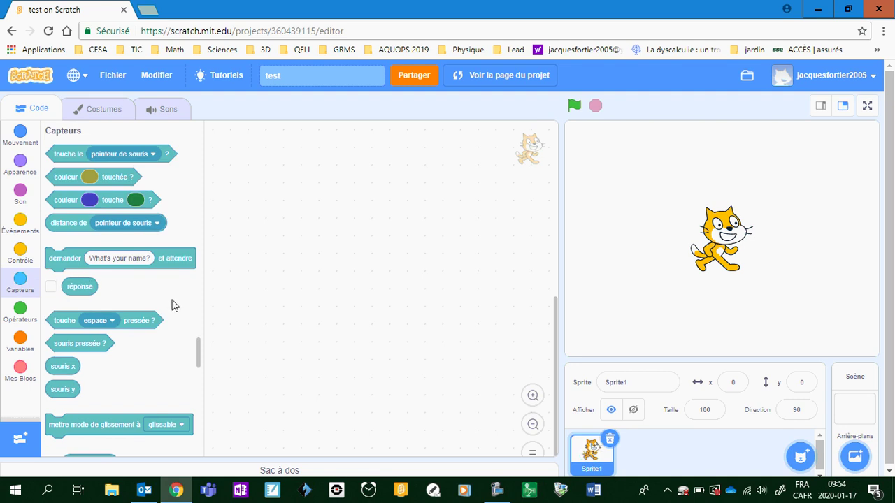
{"action": "scroll", "coordinate": [100, 255], "scroll_direction": "up", "scroll_amount": 8}
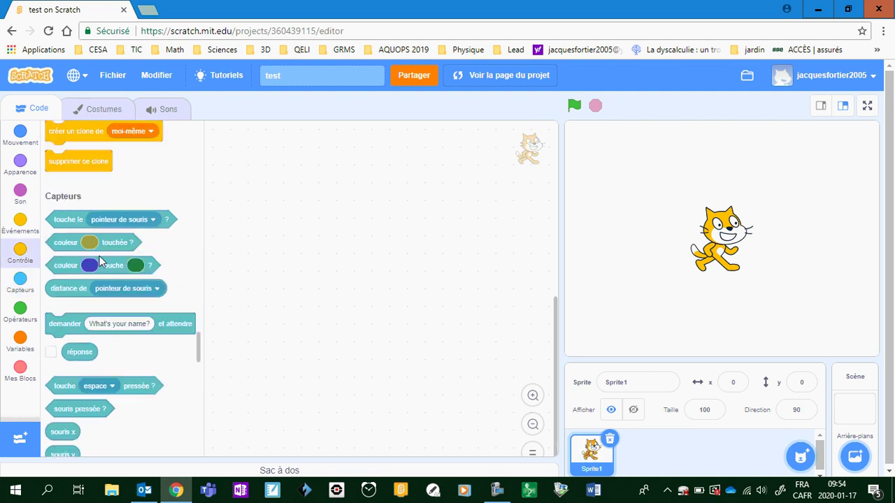
{"action": "left_click", "coordinate": [21, 135]}
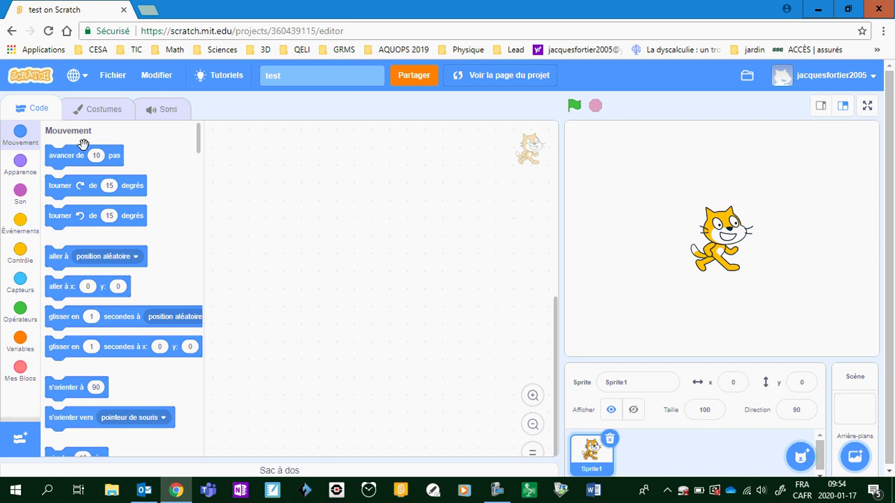
Step: Drag an 'avancer de 10 pas' block from Mouvement into the cat sprite's code area
{"action": "left_click_drag", "start_coordinate": [63, 157], "coordinate": [385, 240]}
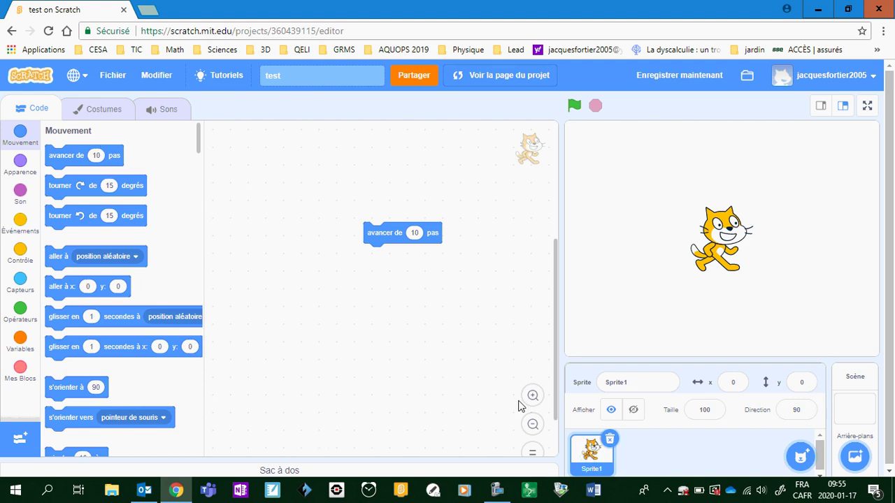
{"action": "left_click", "coordinate": [497, 489]}
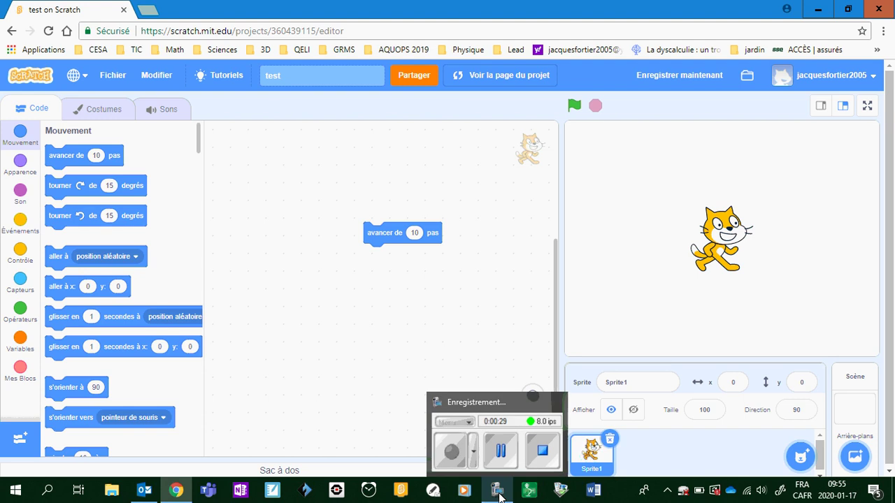